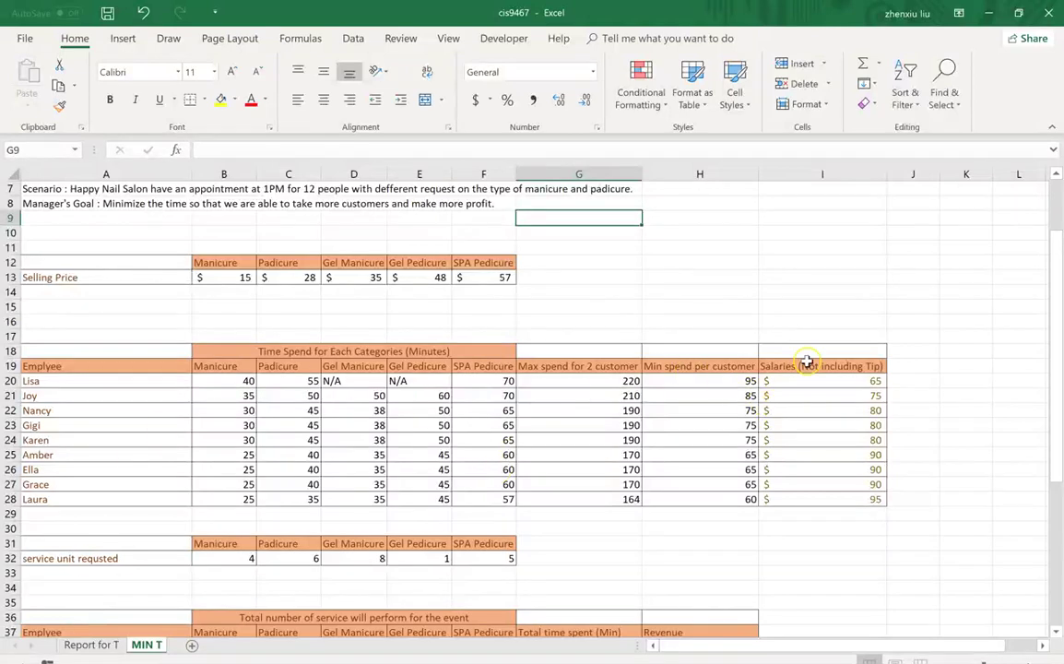
# Examine the service times per category, the requested service units and the employee allocation table on the MIN T sheet
pyautogui.scroll(-2, 337, 537)
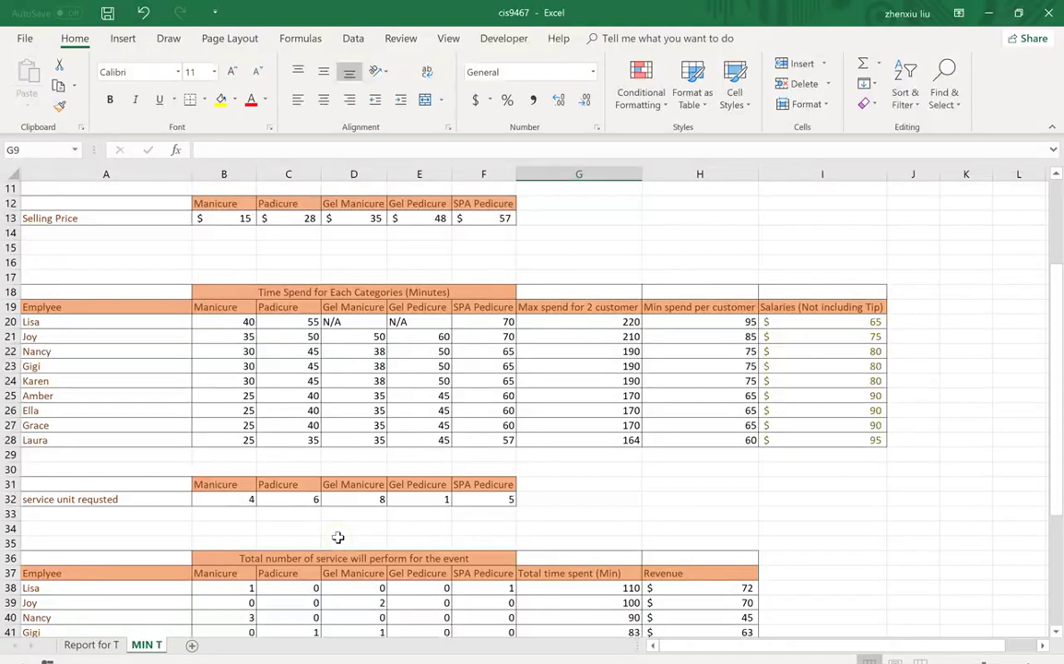
pyautogui.scroll(-1, 337, 537)
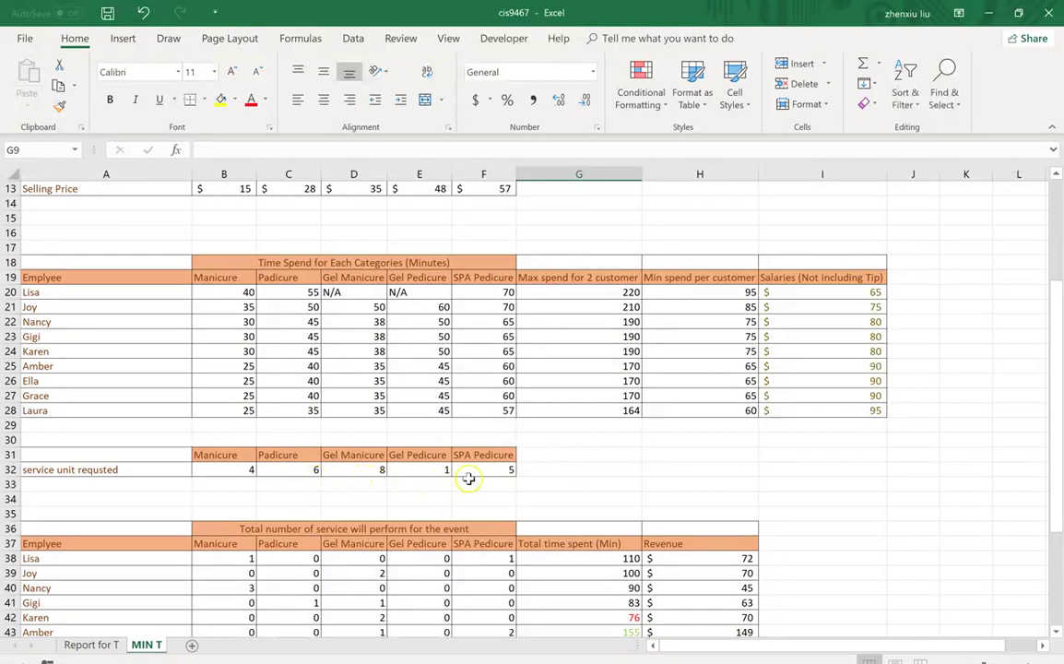
pyautogui.moveTo(489, 481)
pyautogui.mouseDown()
pyautogui.moveTo(170, 606)
pyautogui.moveTo(184, 636)
pyautogui.mouseUp()
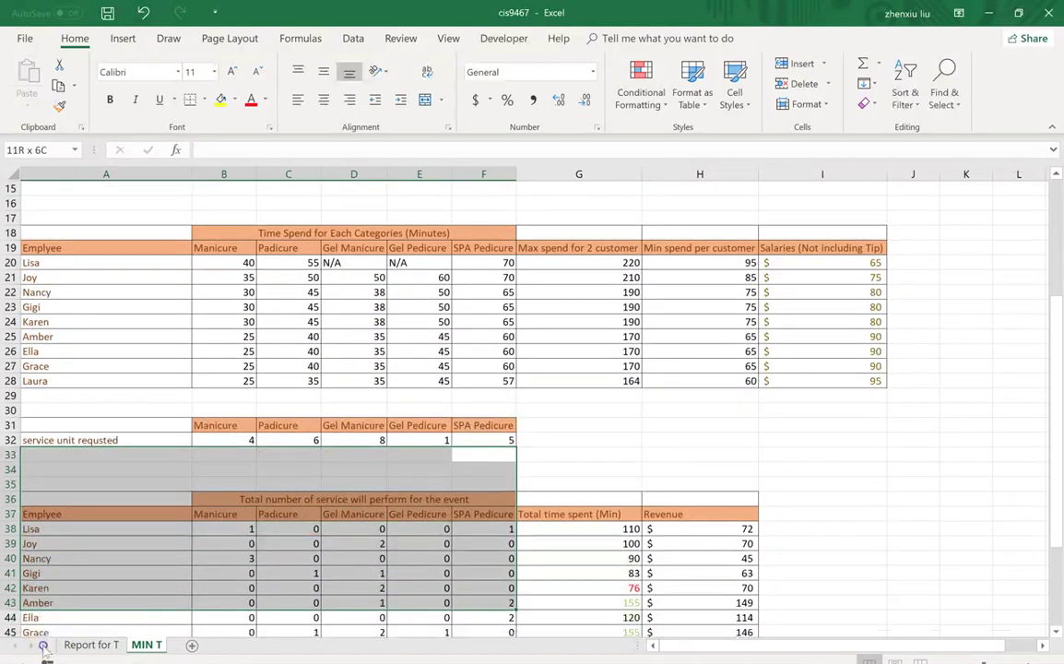
pyautogui.scroll(-3, 277, 461)
pyautogui.click(354, 572)
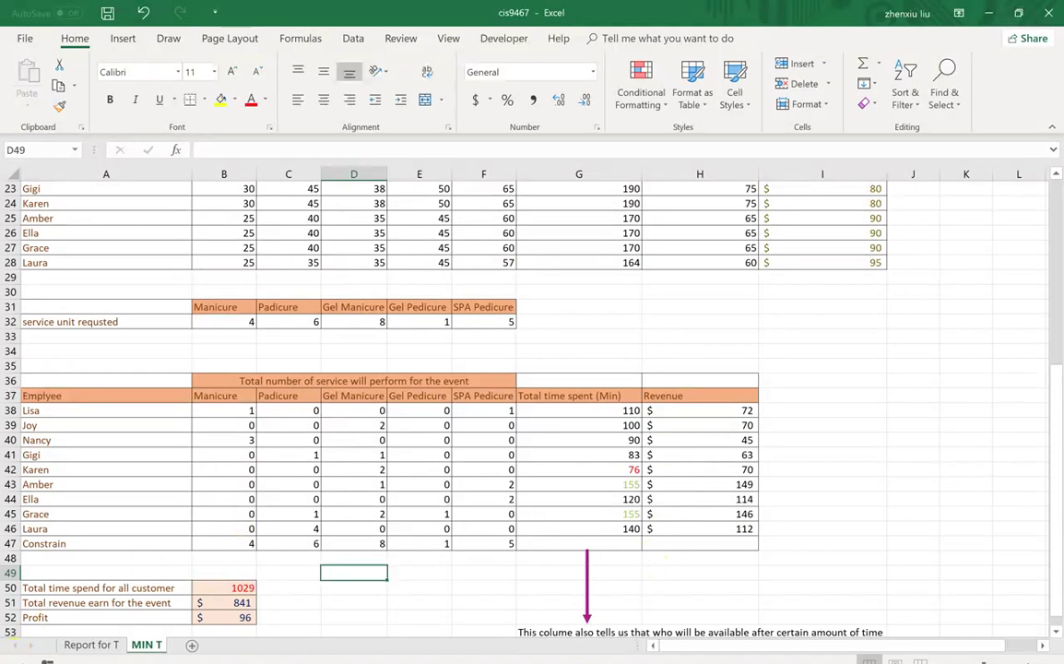
pyautogui.scroll(1, 308, 557)
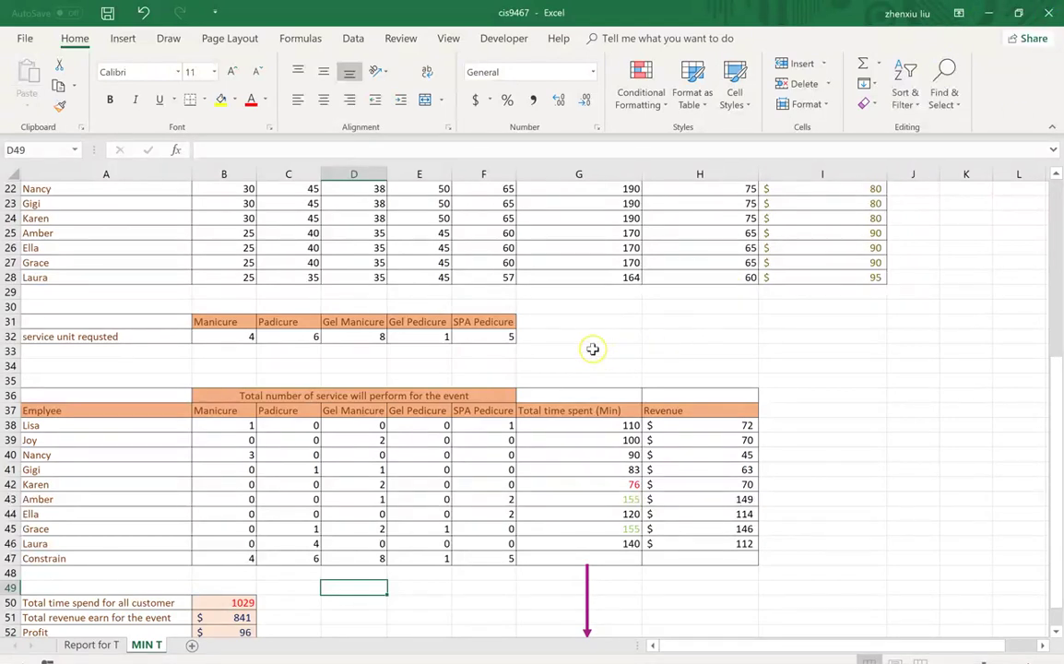
pyautogui.scroll(1, 591, 350)
pyautogui.scroll(1, 592, 350)
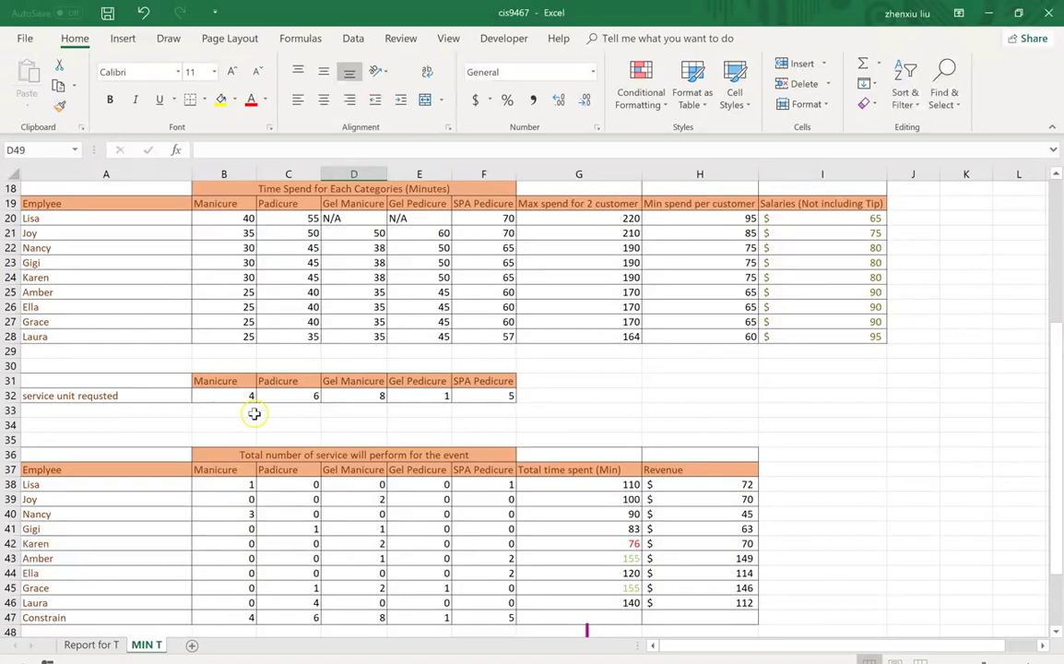
# Compare the selling prices, employee service times and salaries with the allocated services, total time spent and revenue columns
pyautogui.scroll(3, 253, 414)
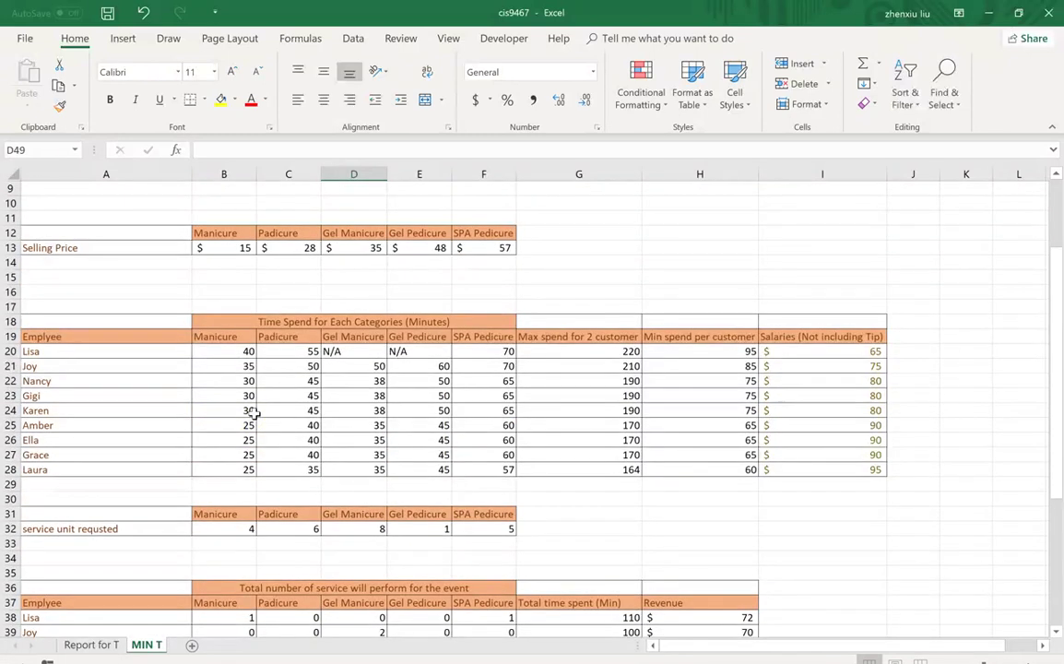
pyautogui.scroll(-4, 313, 495)
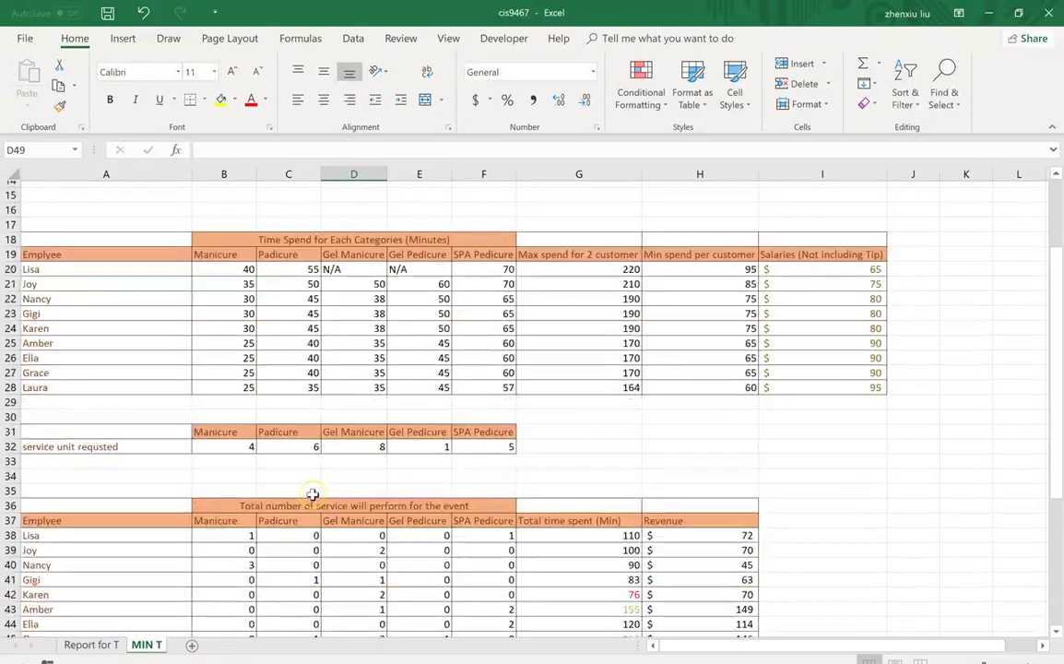
pyautogui.scroll(-1, 313, 495)
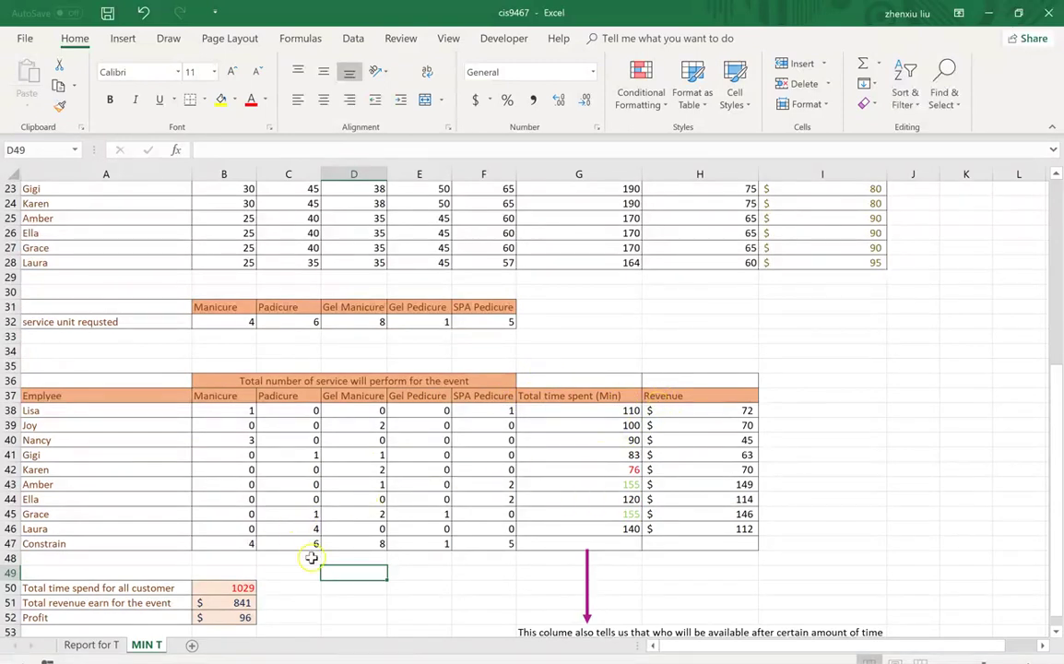
pyautogui.scroll(-2, 312, 557)
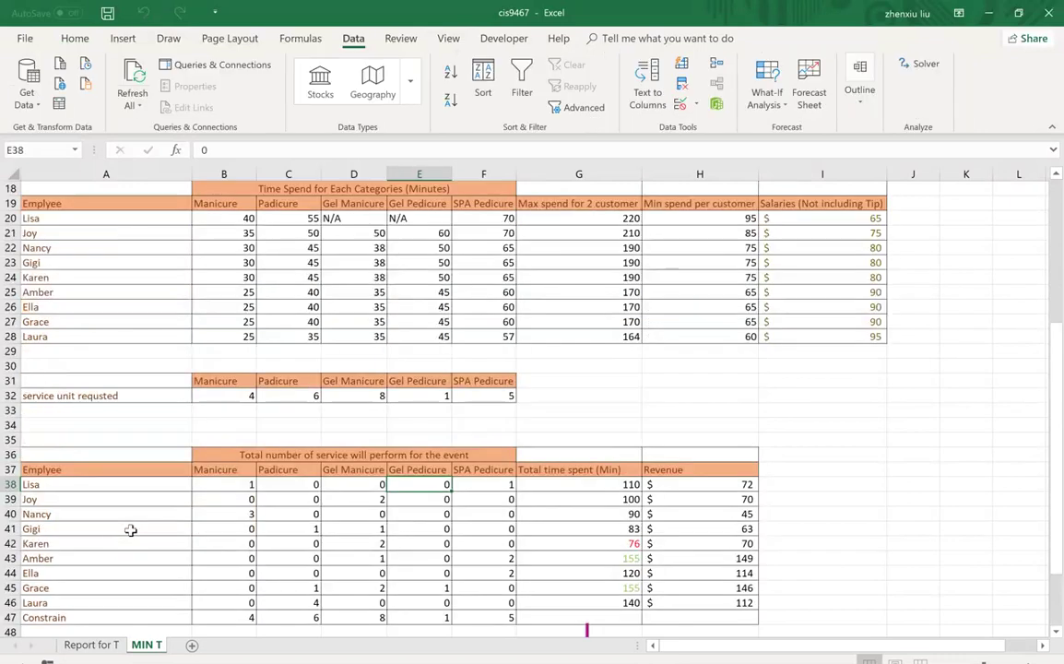
pyautogui.scroll(-3, 131, 530)
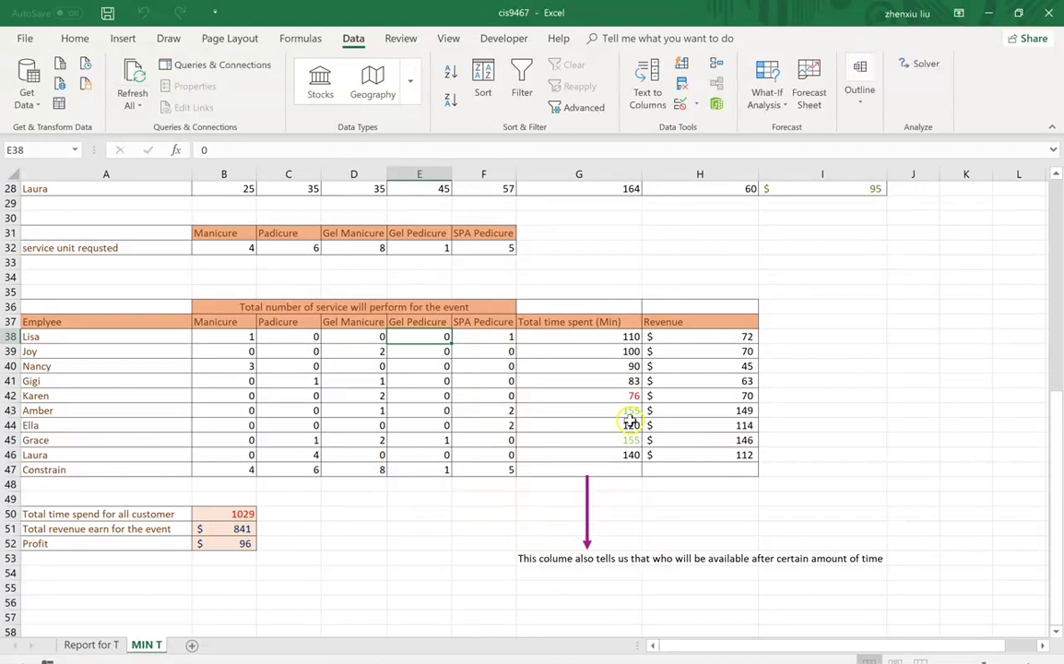
pyautogui.scroll(5, 670, 442)
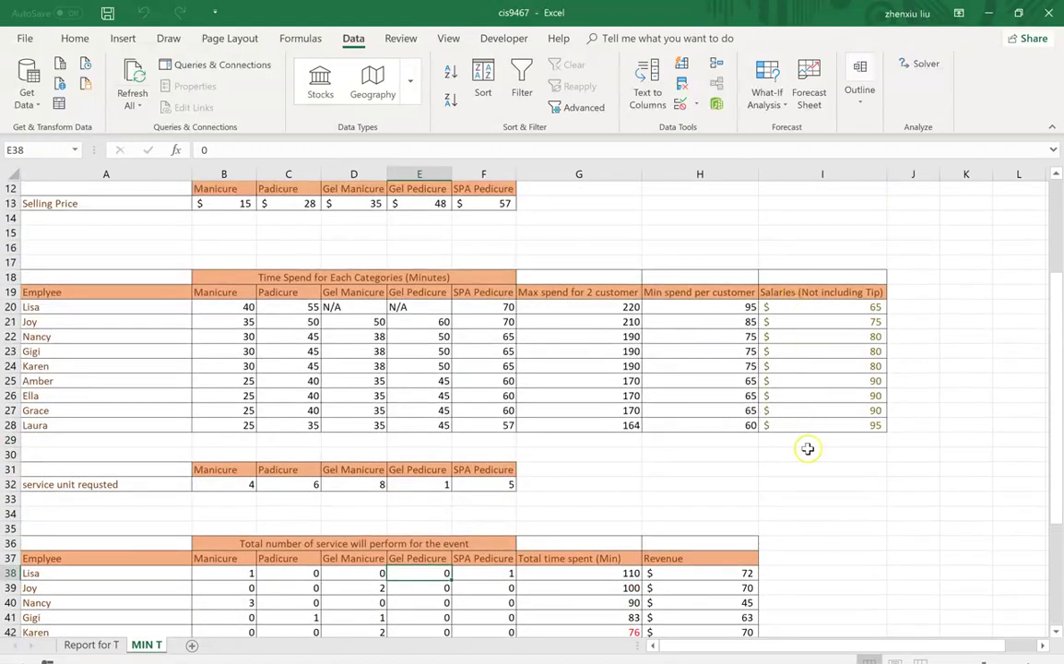
pyautogui.scroll(-5, 816, 548)
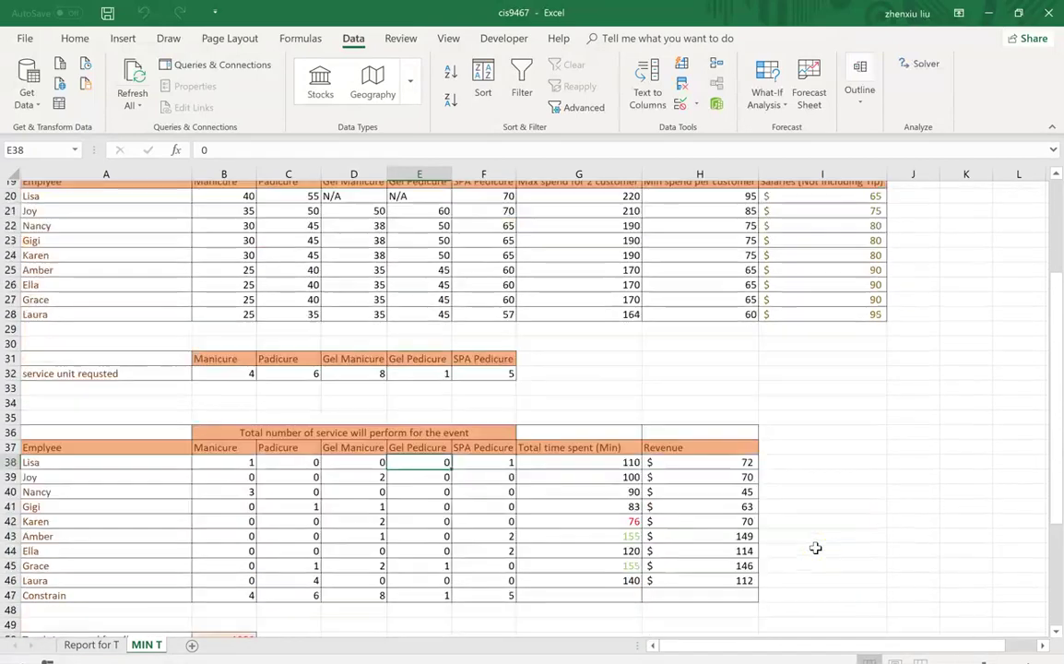
pyautogui.scroll(3, 816, 548)
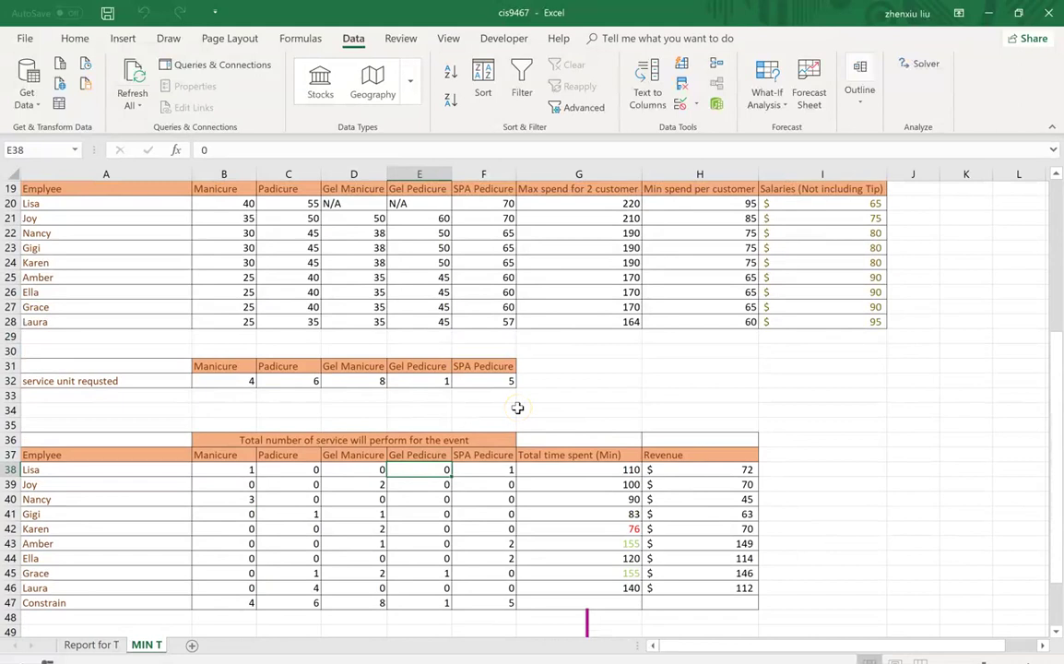
pyautogui.scroll(-1, 734, 428)
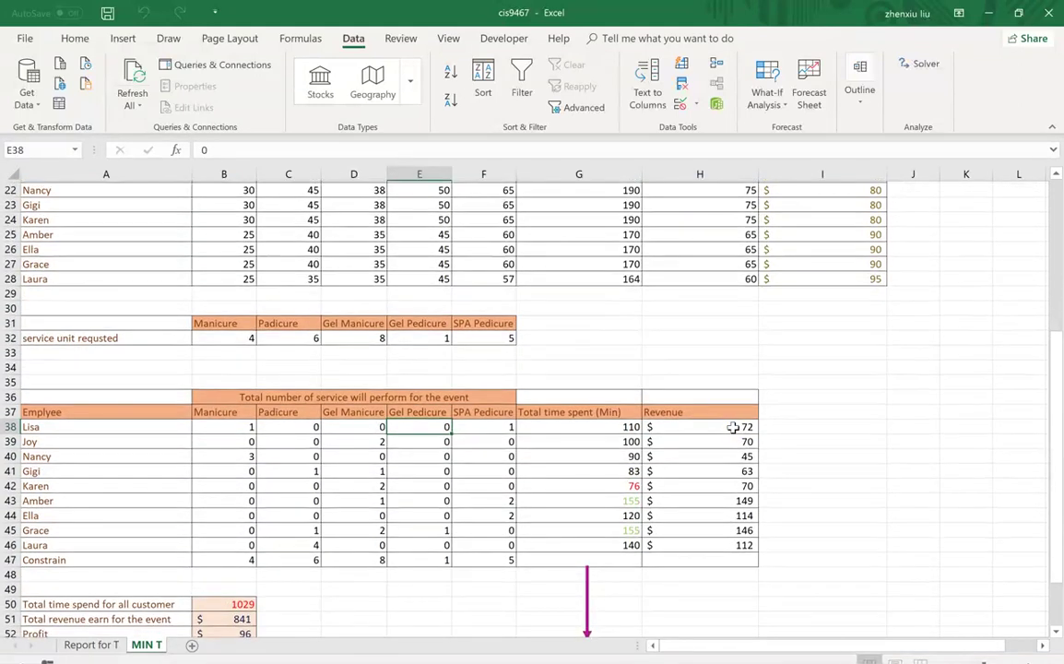
# Select the service allocation cells B38:F46 and review the Solver objective, Min target, variable cells and constraints, leaving without solving
pyautogui.moveTo(240, 425); pyautogui.dragTo(498, 543)
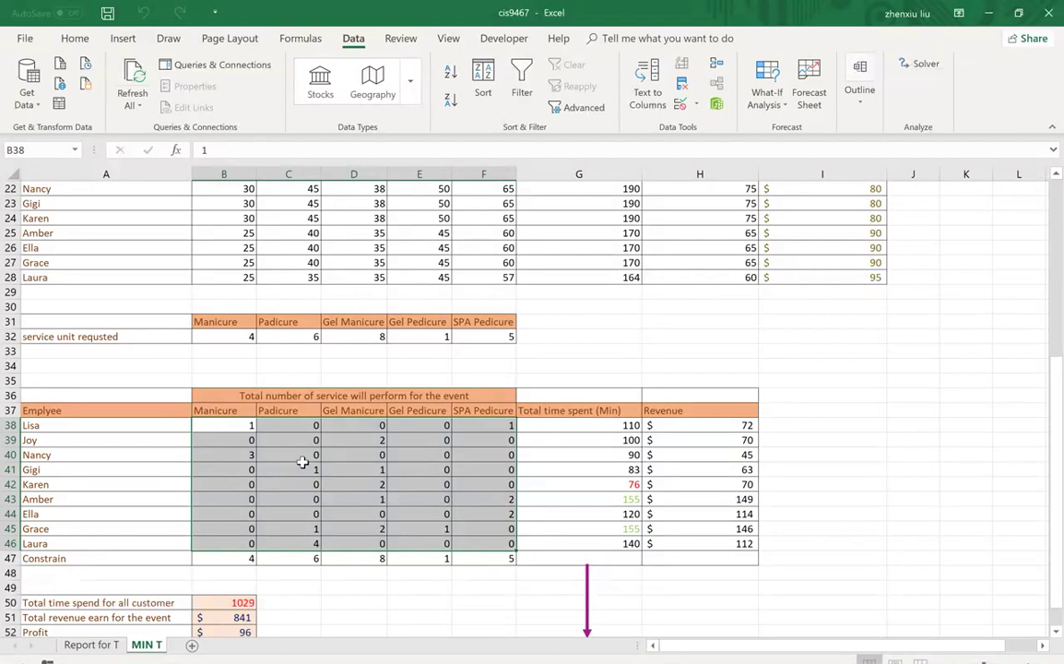
pyautogui.scroll(-1, 302, 462)
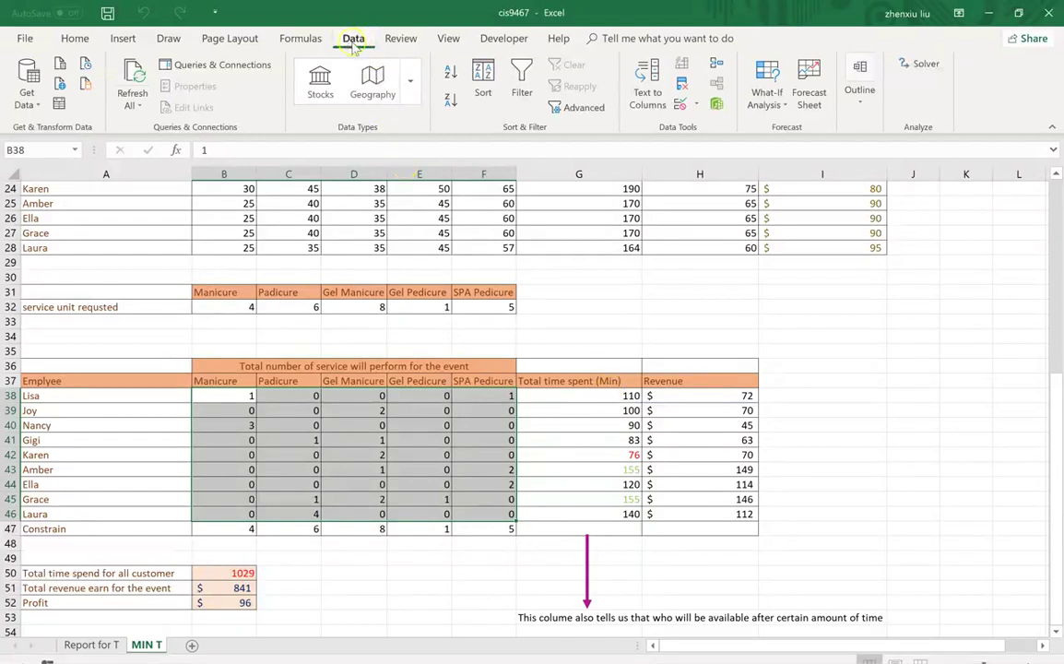
pyautogui.click(922, 67)
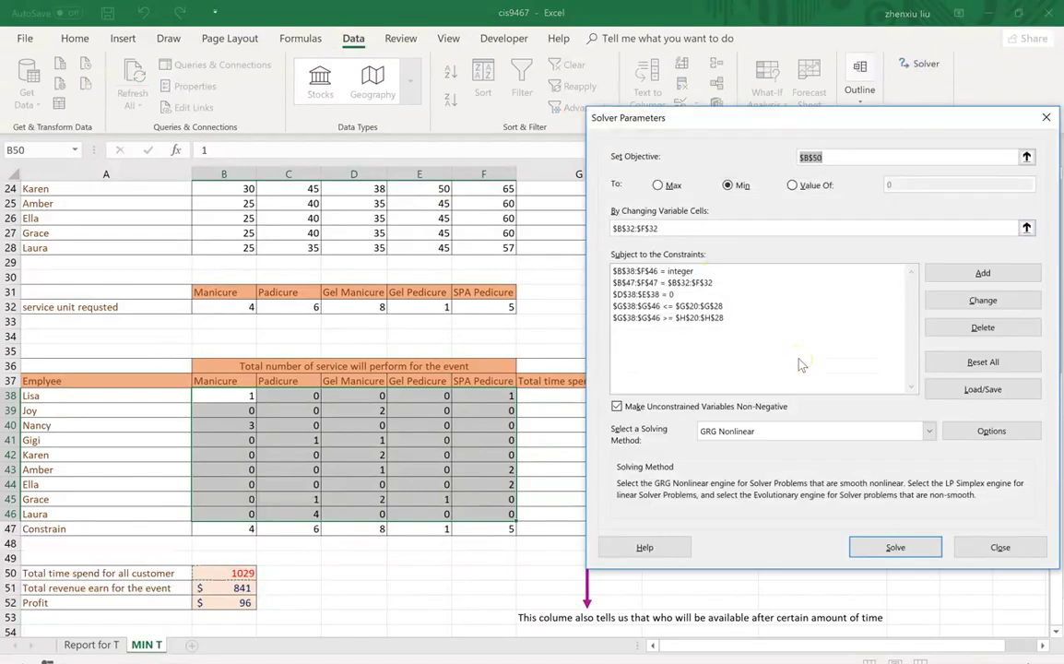
pyautogui.click(959, 363)
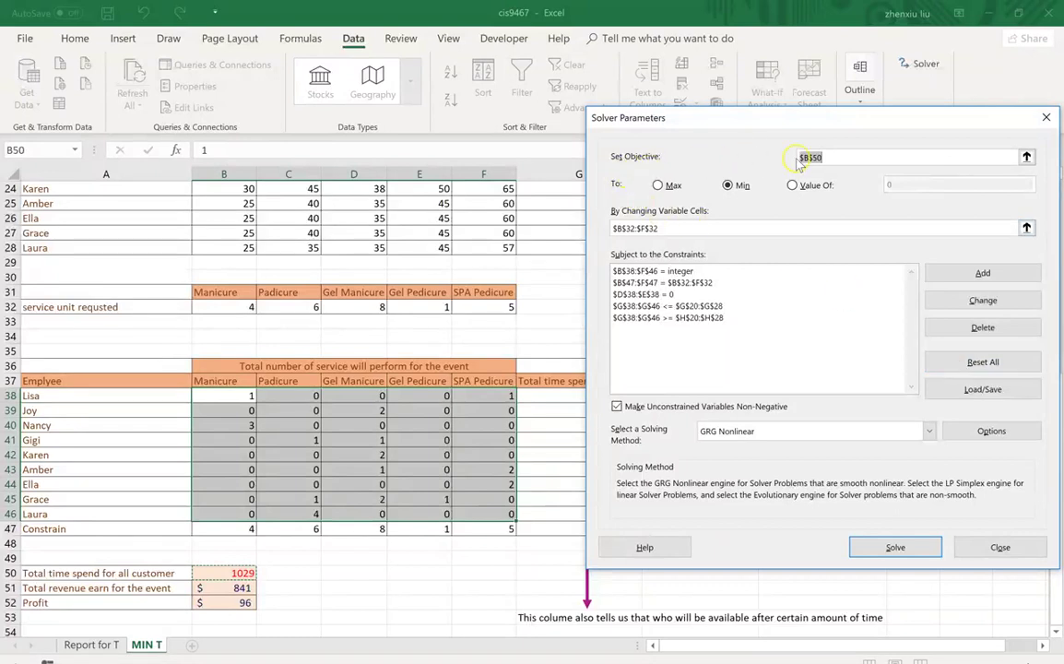
pyautogui.click(227, 575)
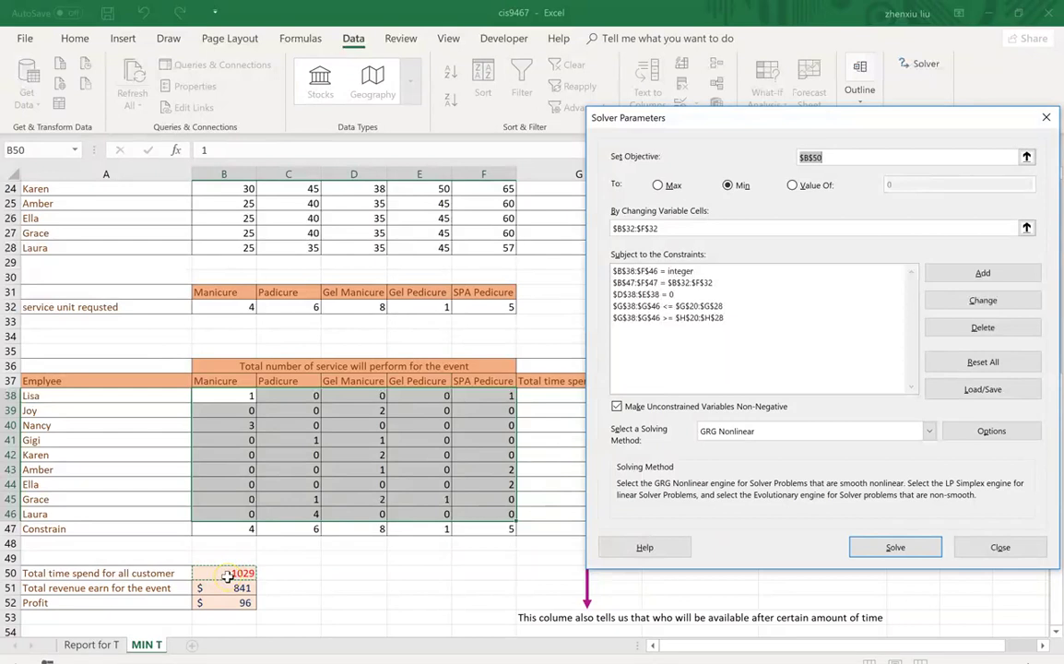
pyautogui.click(743, 184)
pyautogui.click(503, 336)
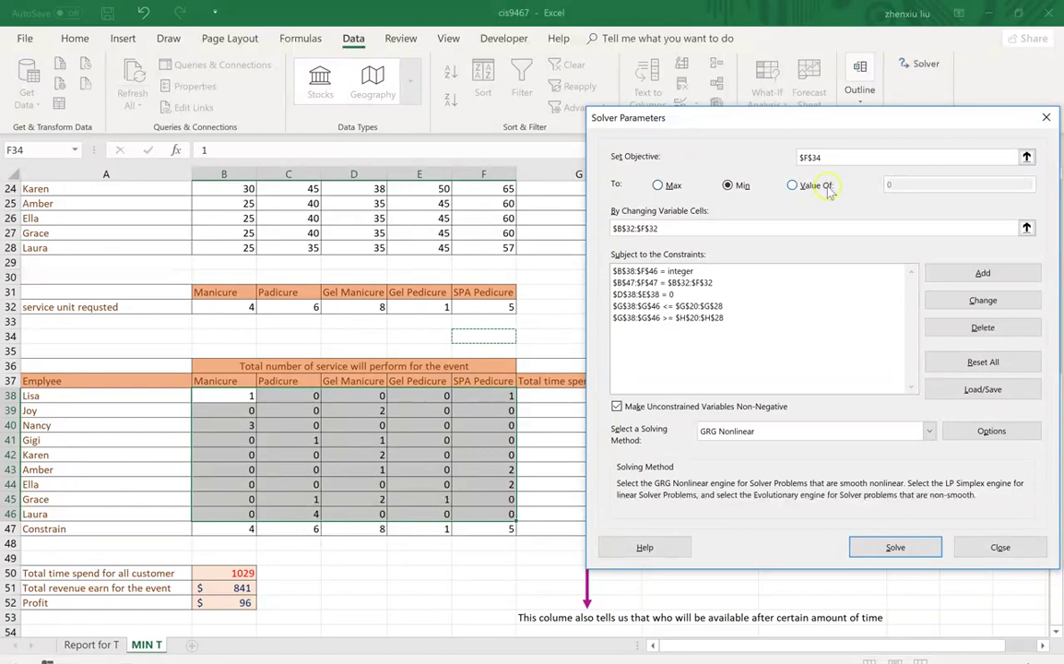
pyautogui.click(999, 547)
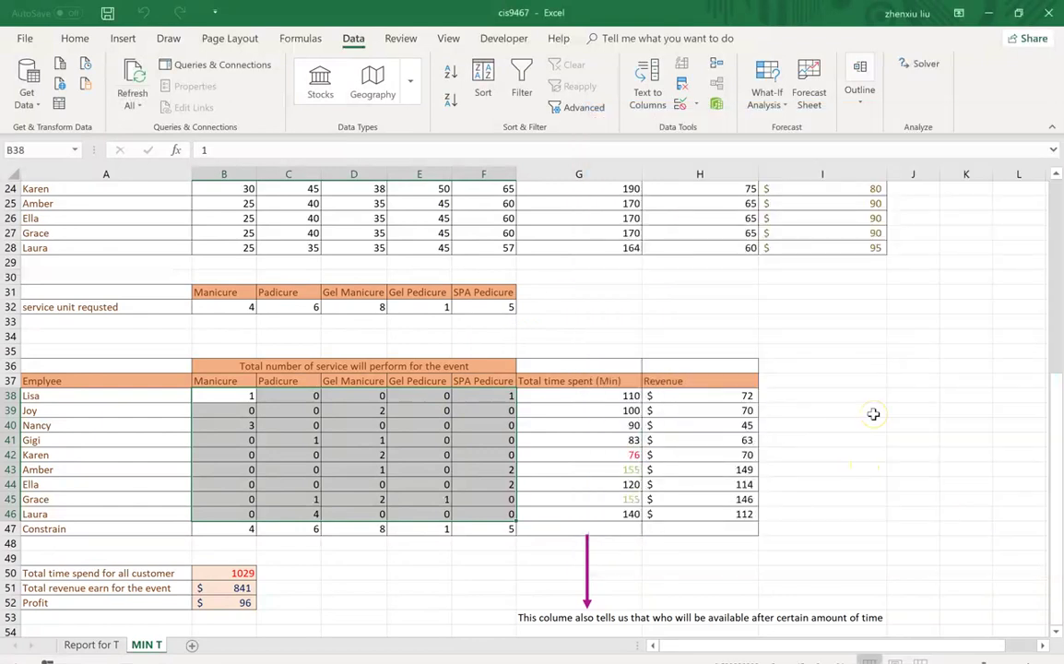
# Select the total time spent cells G38:G46 and check the Solver constraints that limit them by the maximum and minimum times
pyautogui.scroll(3, 873, 414)
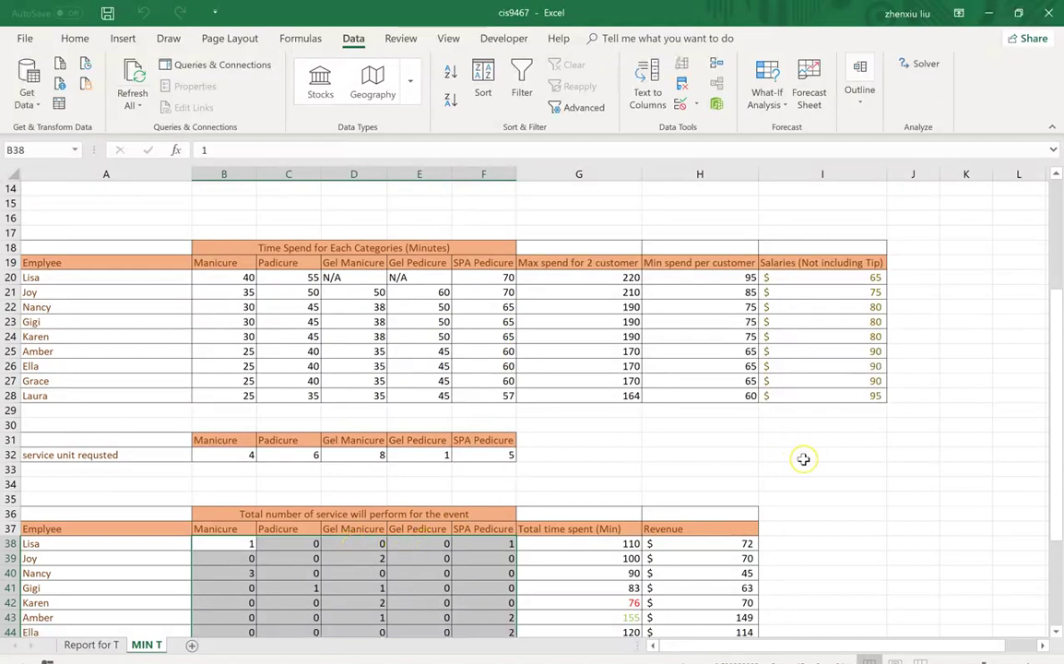
pyautogui.scroll(-1, 803, 460)
pyautogui.scroll(-1, 803, 459)
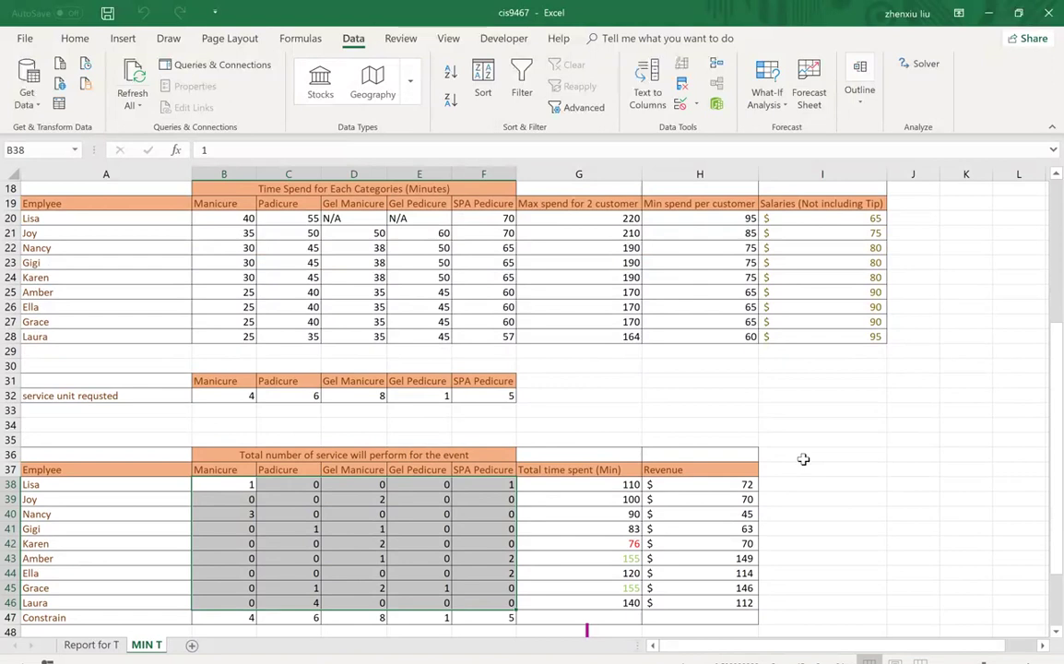
pyautogui.moveTo(578, 484); pyautogui.dragTo(578, 602)
pyautogui.click(922, 65)
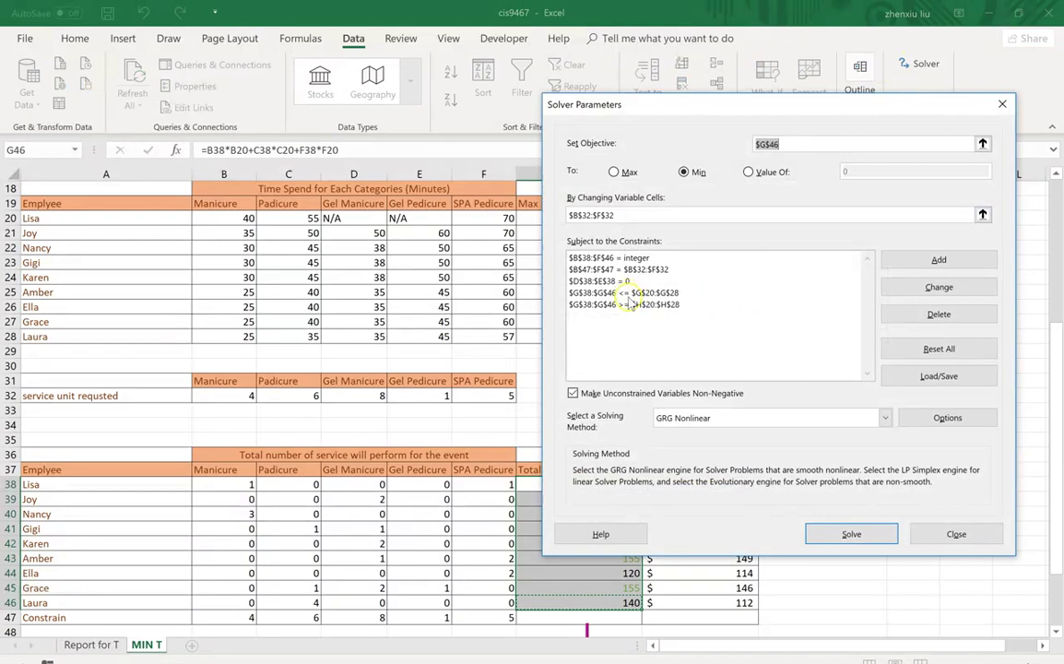
pyautogui.click(940, 534)
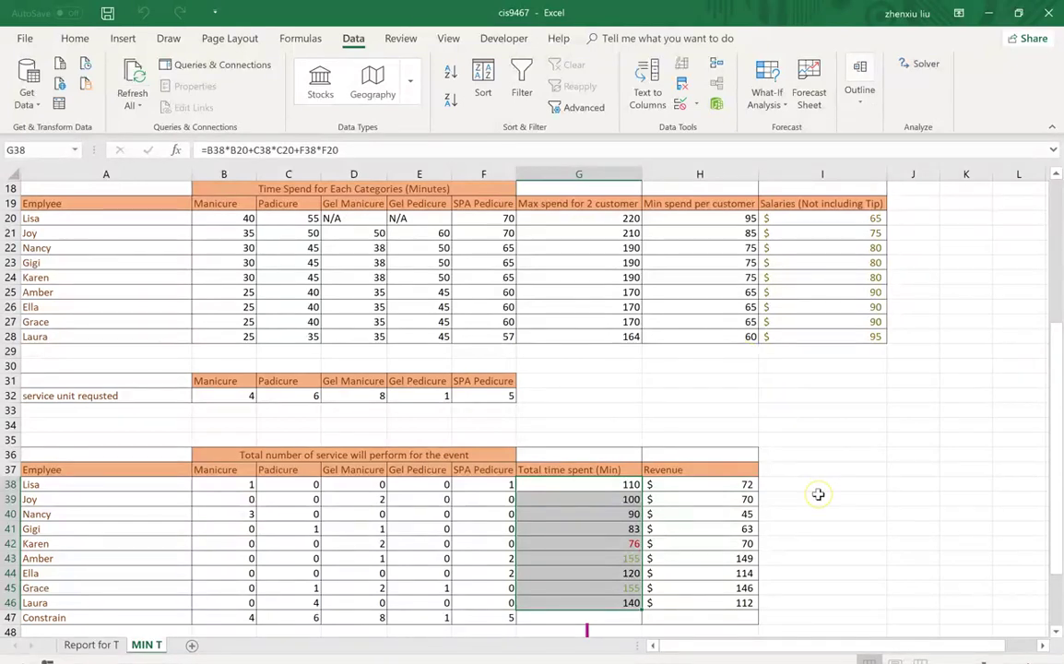
# Try to solve the model with Solver's Min target and GRG Nonlinear method, and cancel the results
pyautogui.scroll(-2, 818, 494)
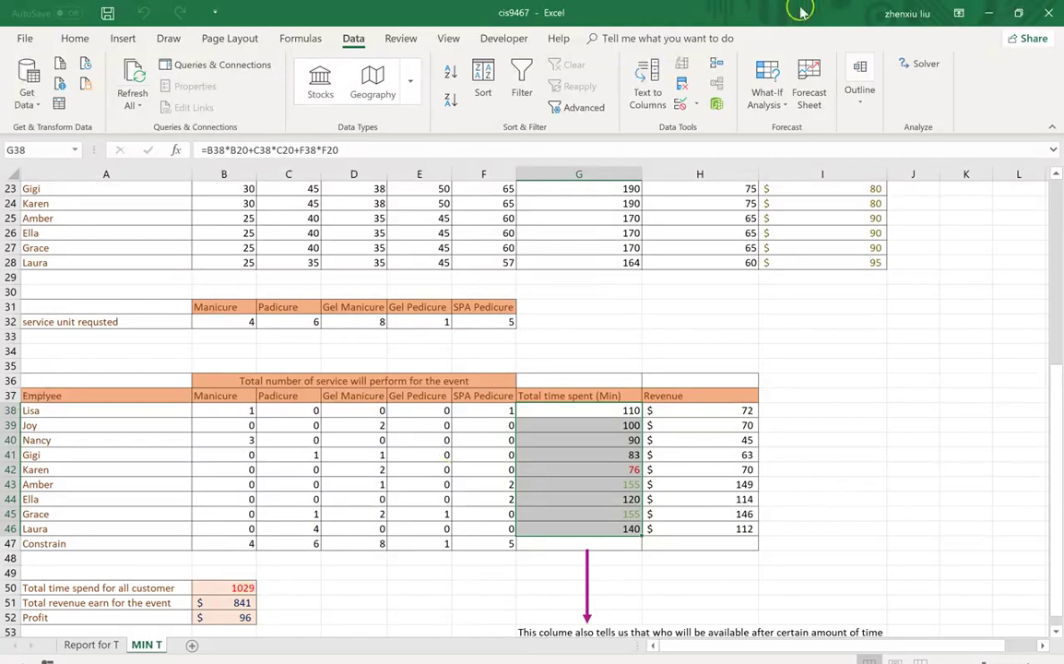
pyautogui.click(923, 67)
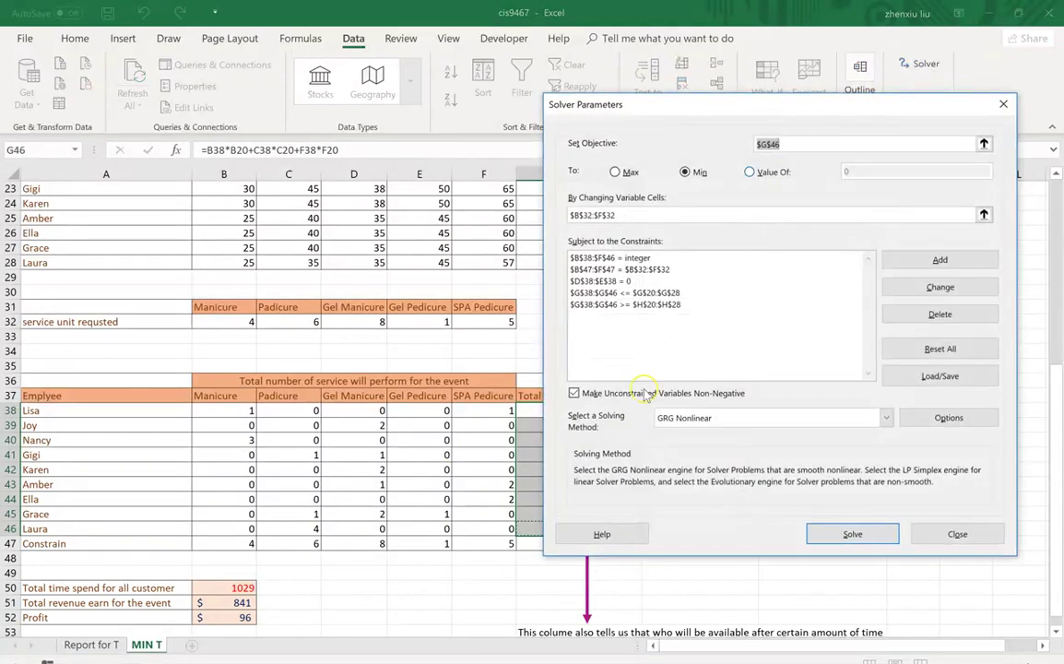
pyautogui.click(856, 536)
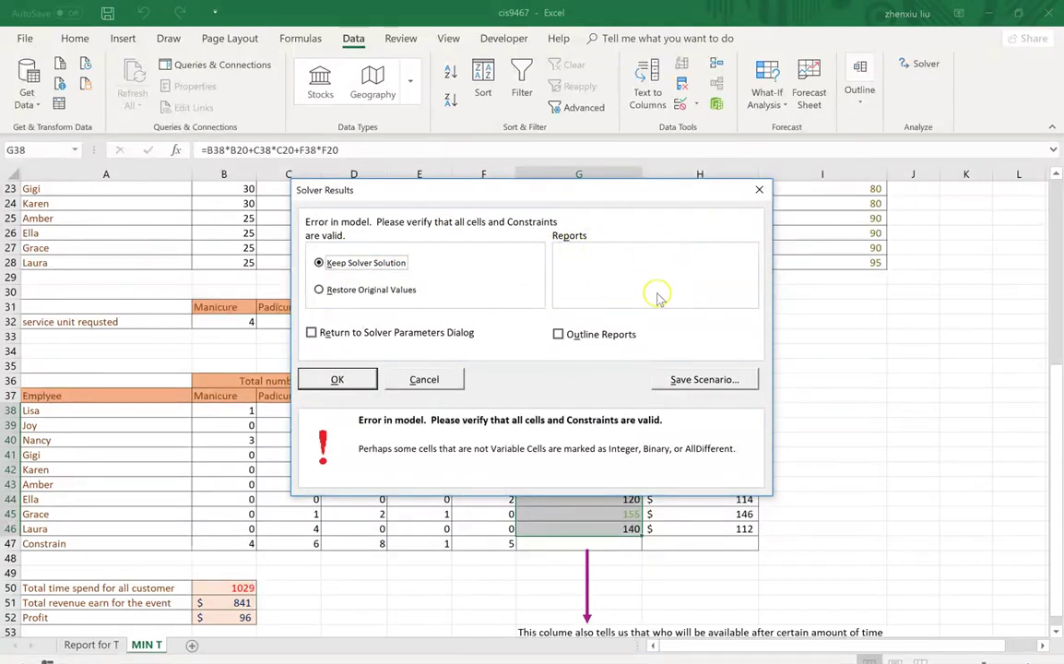
pyautogui.click(423, 379)
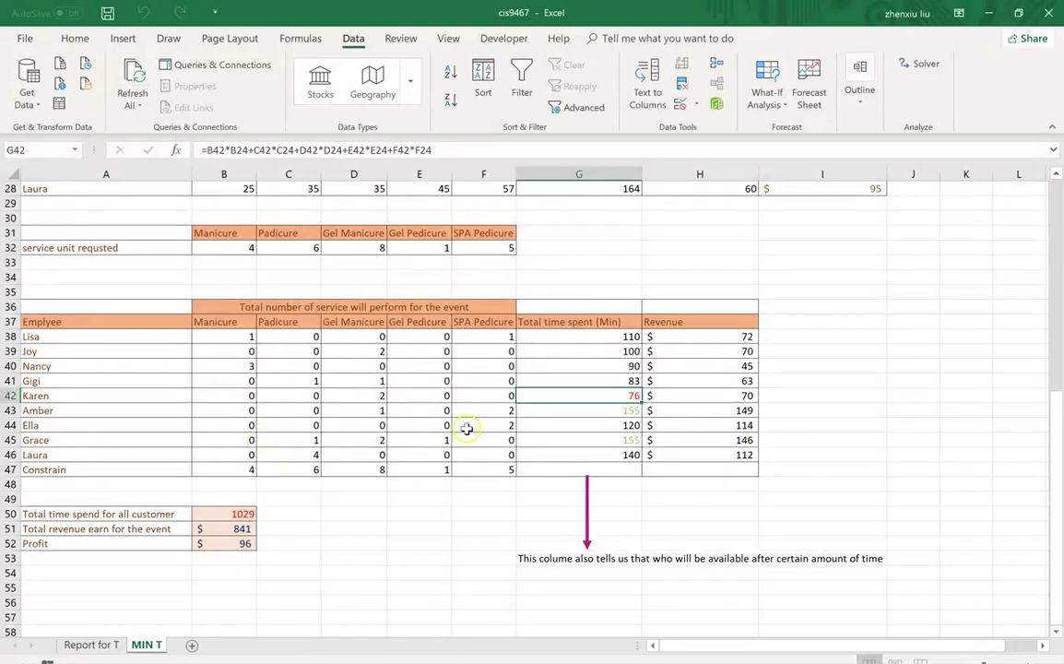
# Inspect the formulas for total time, total revenue and profit in B50:B52 against the scenario and tables above
pyautogui.click(226, 513)
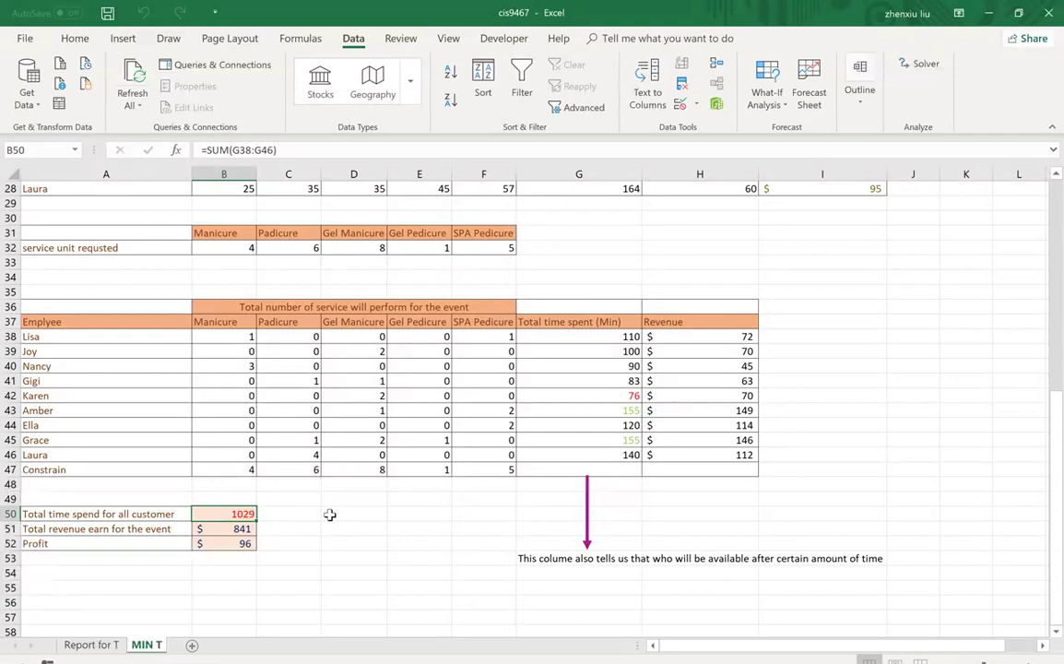
pyautogui.scroll(9, 507, 396)
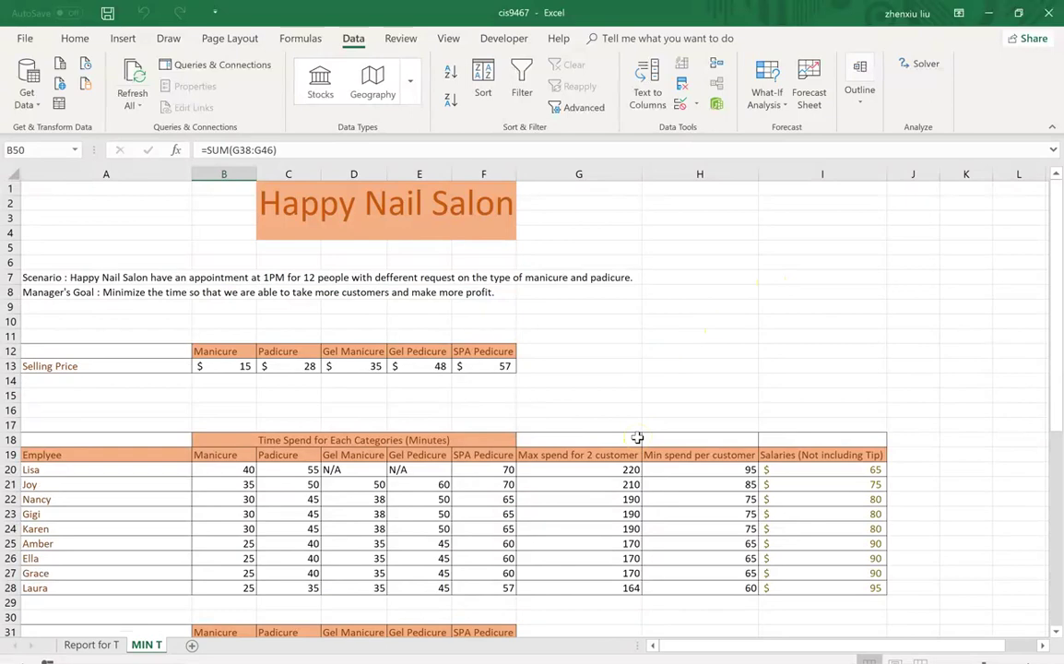
pyautogui.scroll(-5, 637, 436)
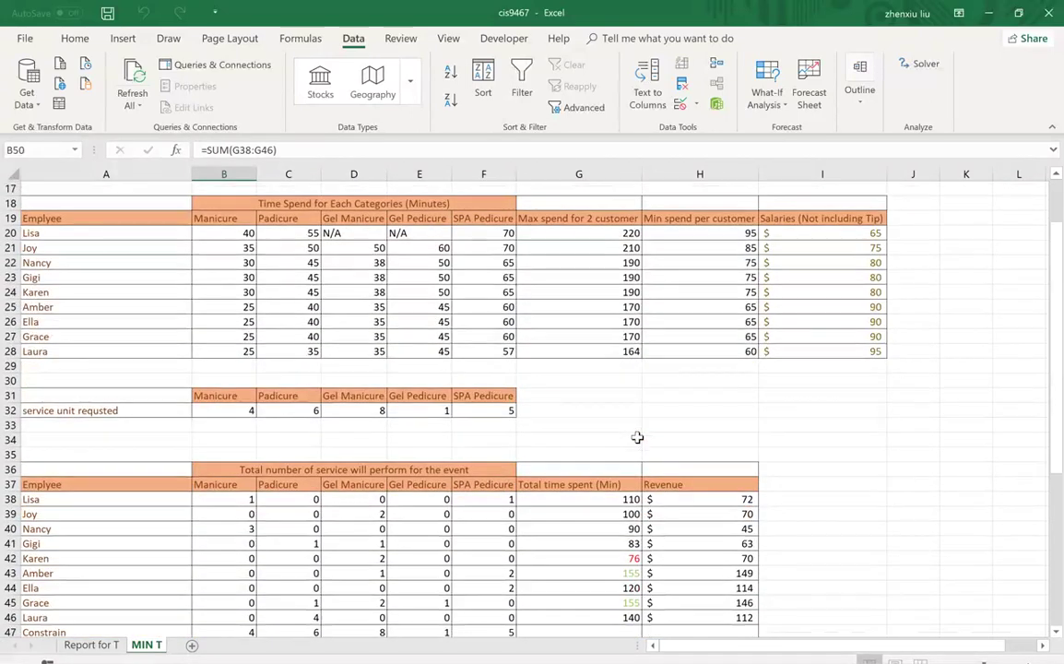
pyautogui.scroll(-3, 637, 437)
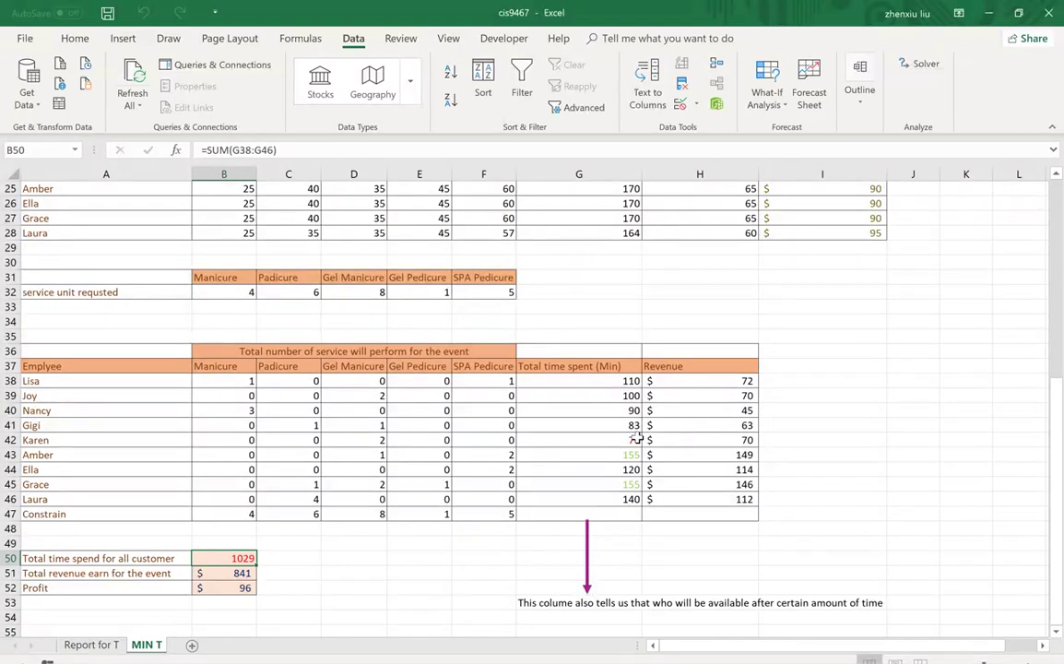
pyautogui.click(232, 573)
pyautogui.click(231, 588)
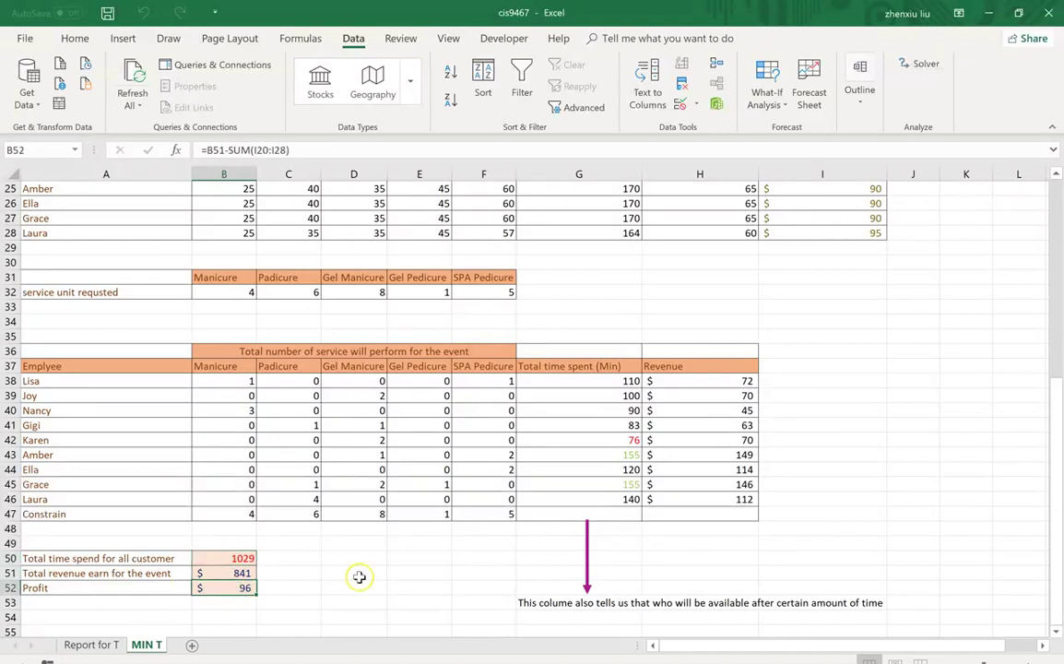
pyautogui.scroll(8, 440, 583)
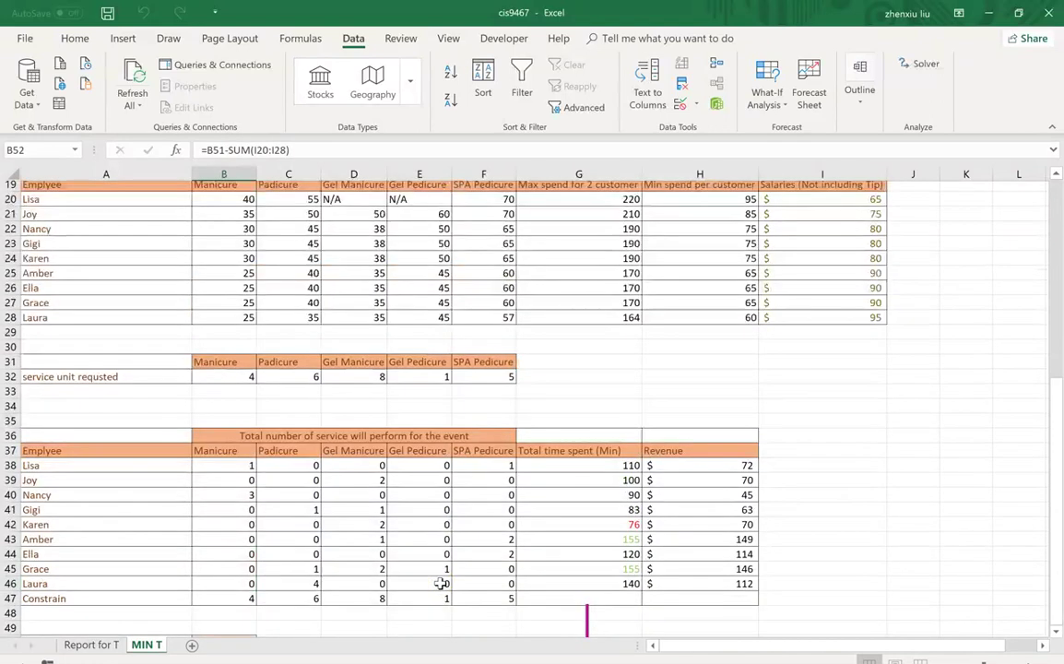